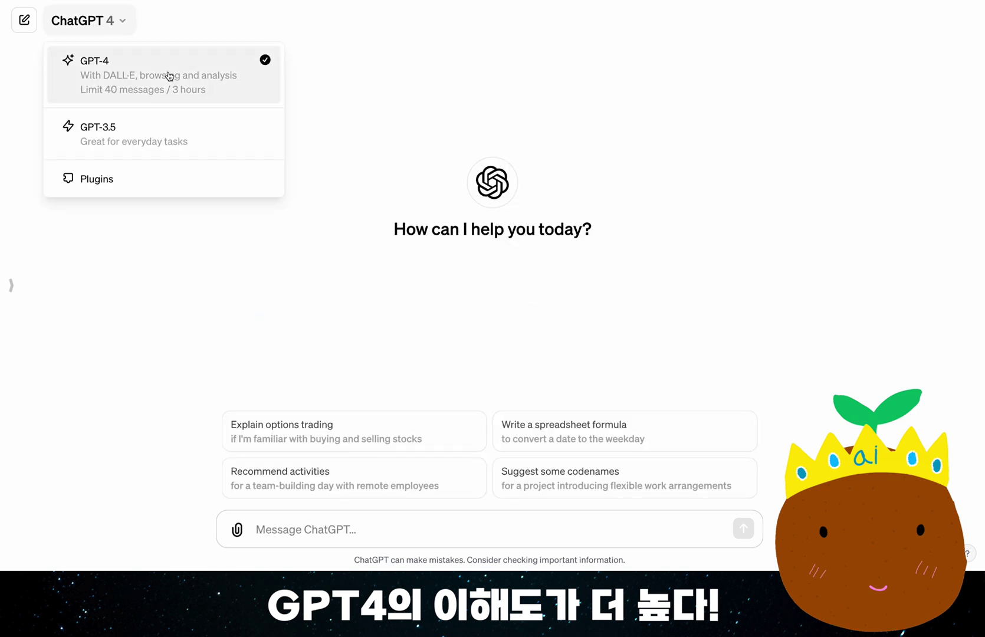
Step: Choose the GPT-4 model and submit the Korean prompt for a fun, colloquial stag beetle essay on "희생" with emojis and a touching ending
{"action": "left_click", "coordinate": [169, 73]}
{"action": "left_click", "coordinate": [276, 532]}
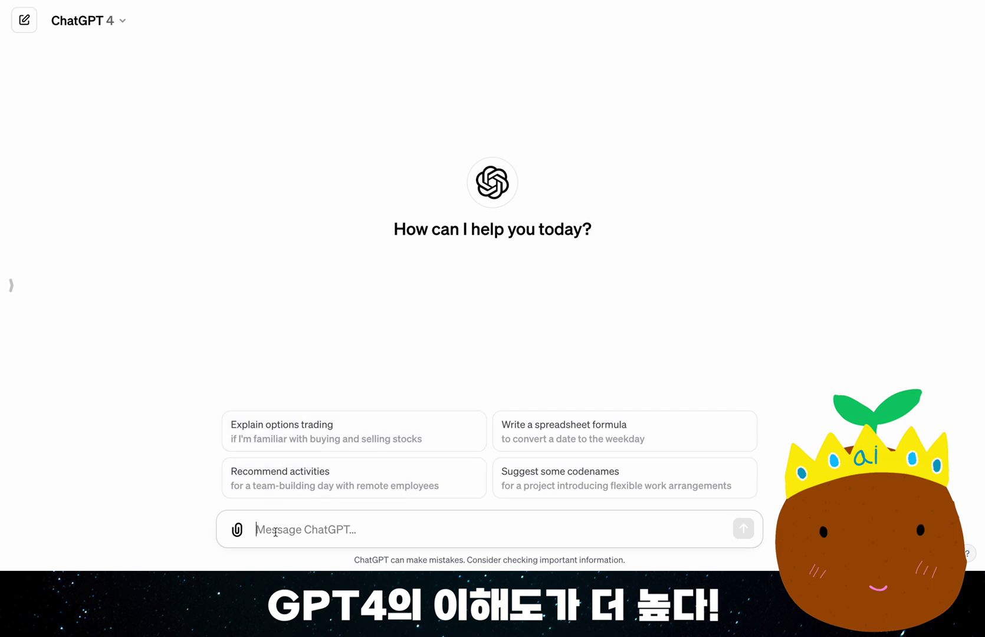
{"action": "type", "text": "사슴벌레의 생애에 대해서 \"희생\"에 대한 주제로 에세이를 쓰려고 해. 재미있고, 구어체를 사용해주며, 이모지를 사용하고, 마지막 결론 부분에서는 감동적인 문구로 마무리 해줘."}
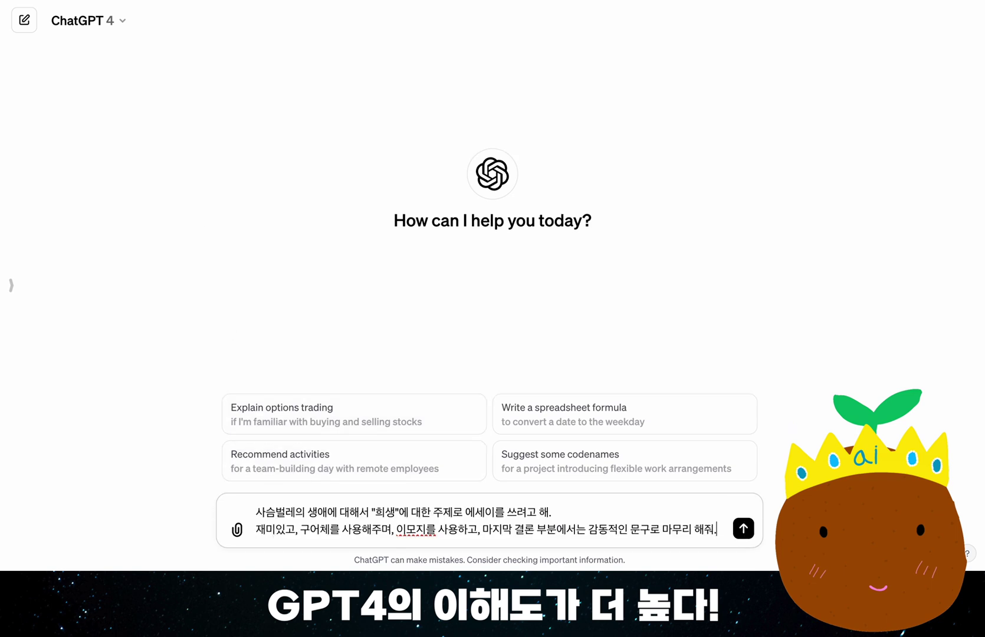
{"action": "key", "text": "Return"}
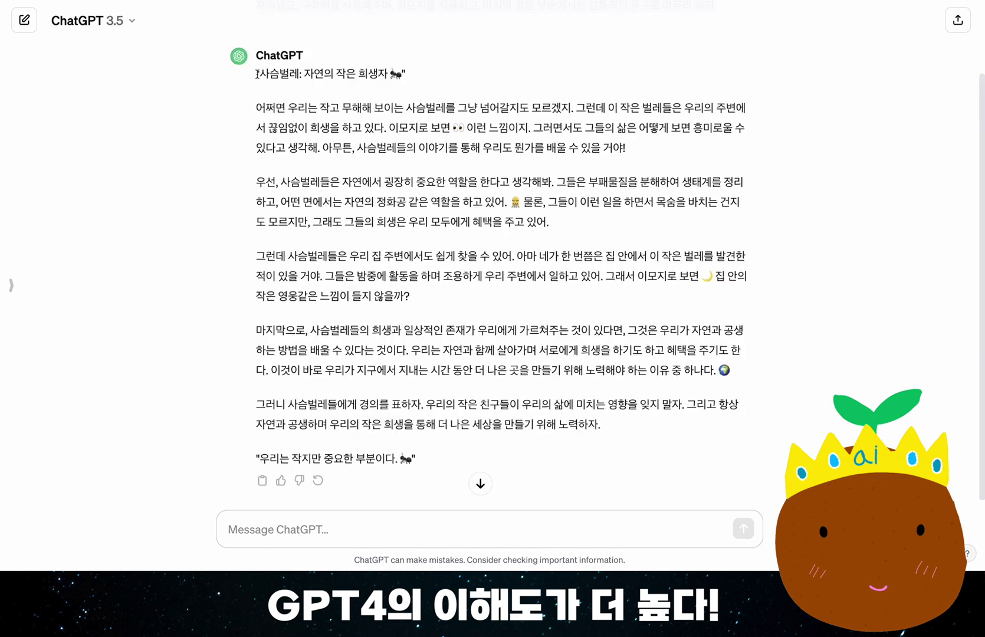
Step: Compare the Korean stag beetle essays from GPT-3.5 and GPT-4, examining the introduction, body and closing line
{"action": "left_click_drag", "start_coordinate": [256, 72], "coordinate": [646, 170]}
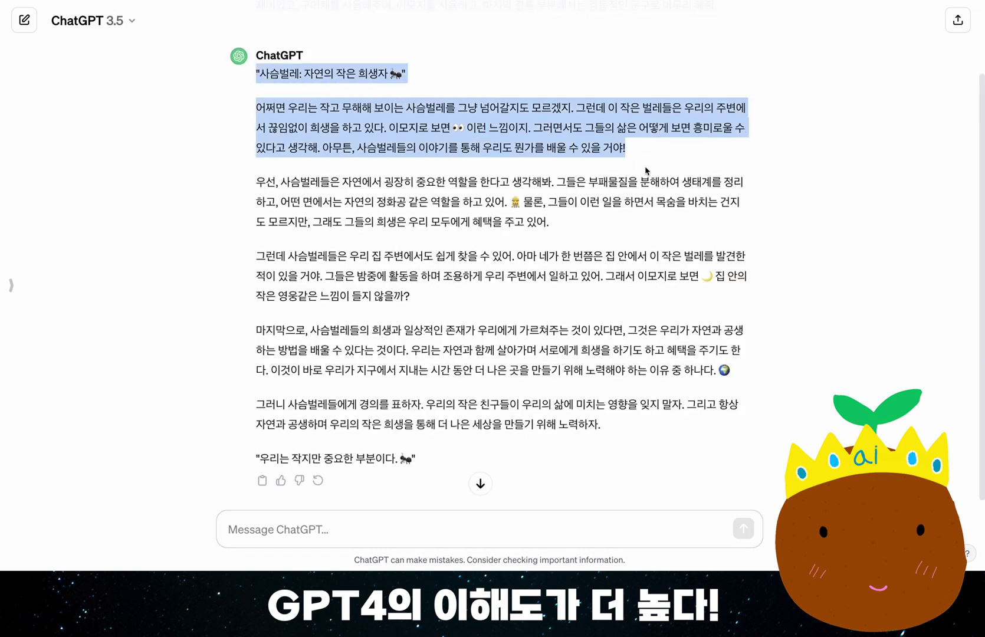
{"action": "left_click", "coordinate": [256, 113]}
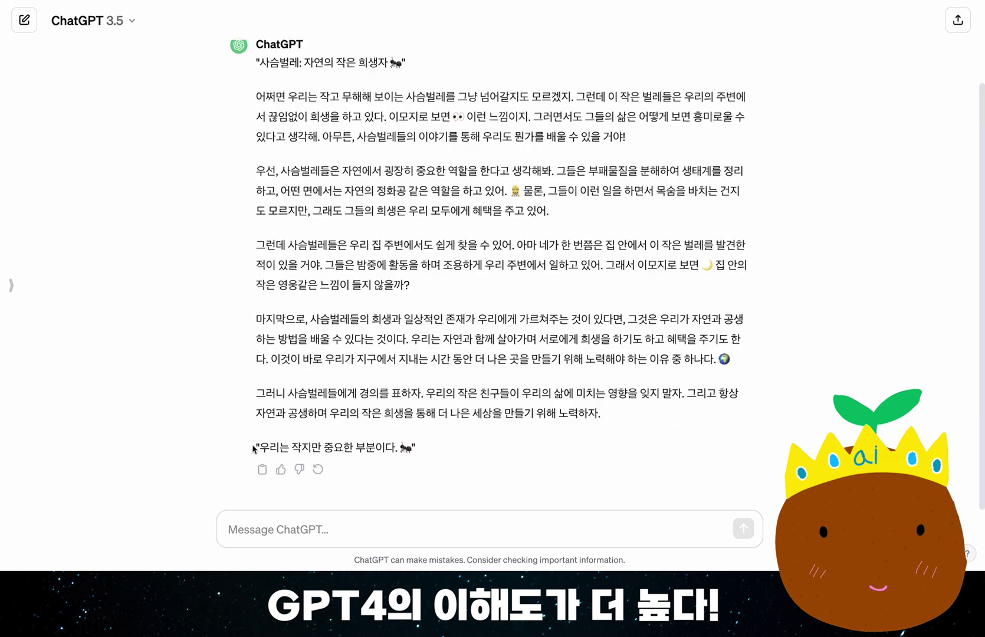
{"action": "left_click_drag", "start_coordinate": [254, 450], "coordinate": [426, 457]}
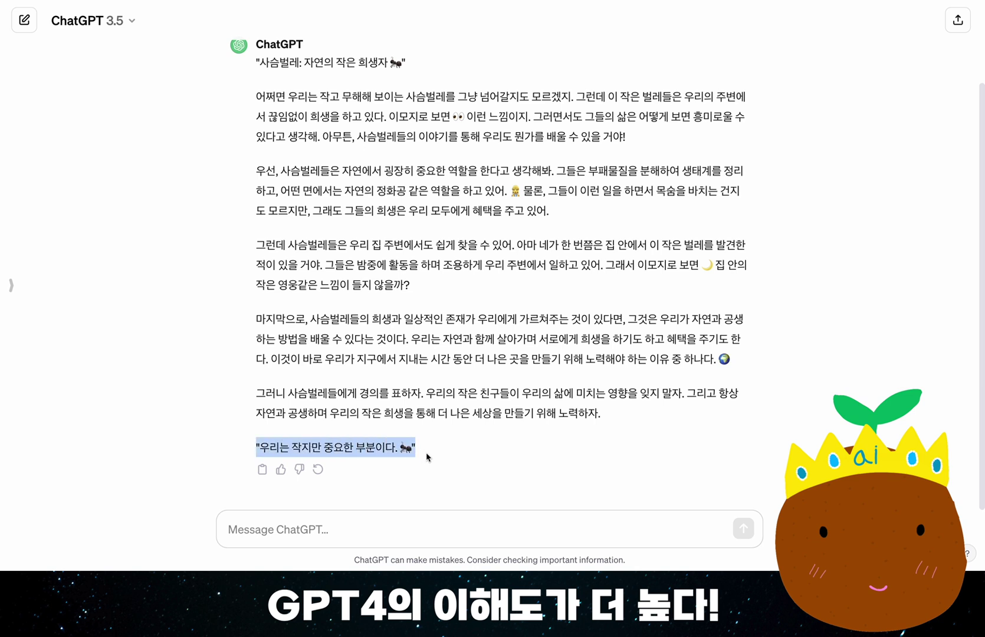
{"action": "left_click_drag", "start_coordinate": [290, 369], "coordinate": [507, 370]}
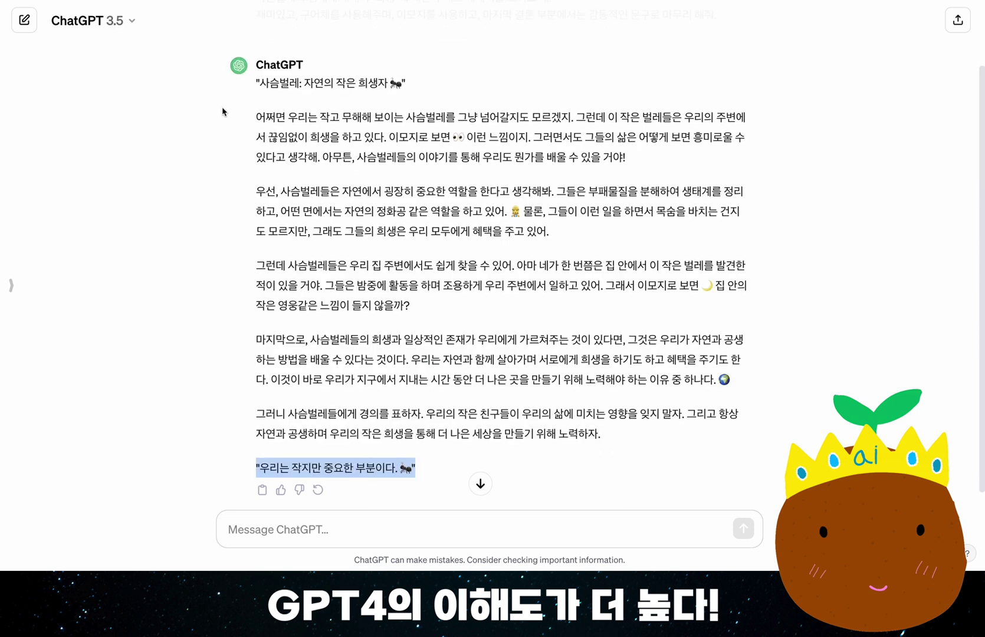
{"action": "left_click", "coordinate": [222, 112]}
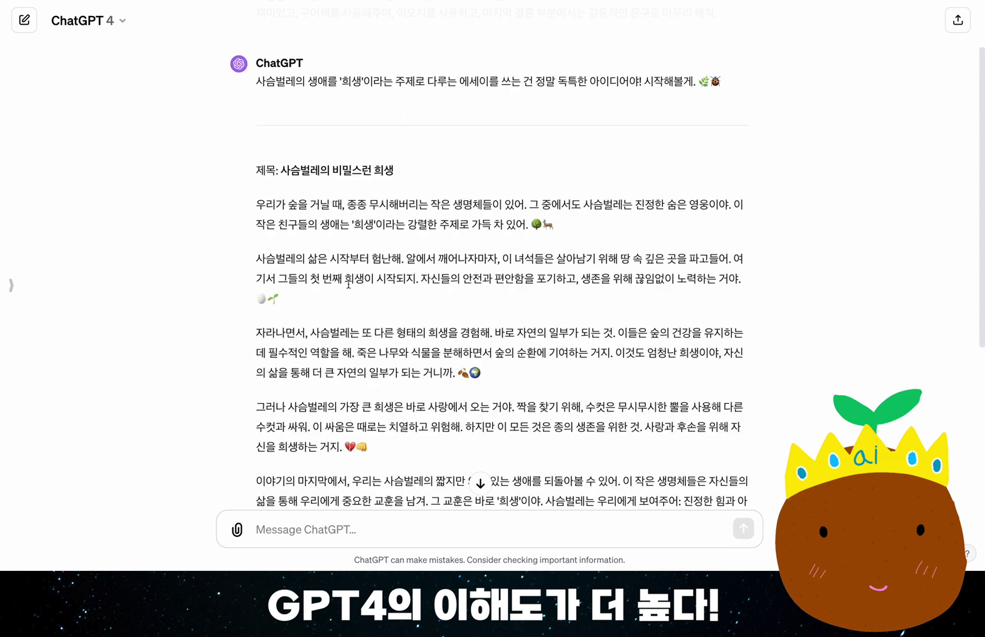
{"action": "scroll", "coordinate": [348, 284], "scroll_direction": "down", "scroll_amount": 2}
{"action": "scroll", "coordinate": [348, 283], "scroll_direction": "down", "scroll_amount": 1}
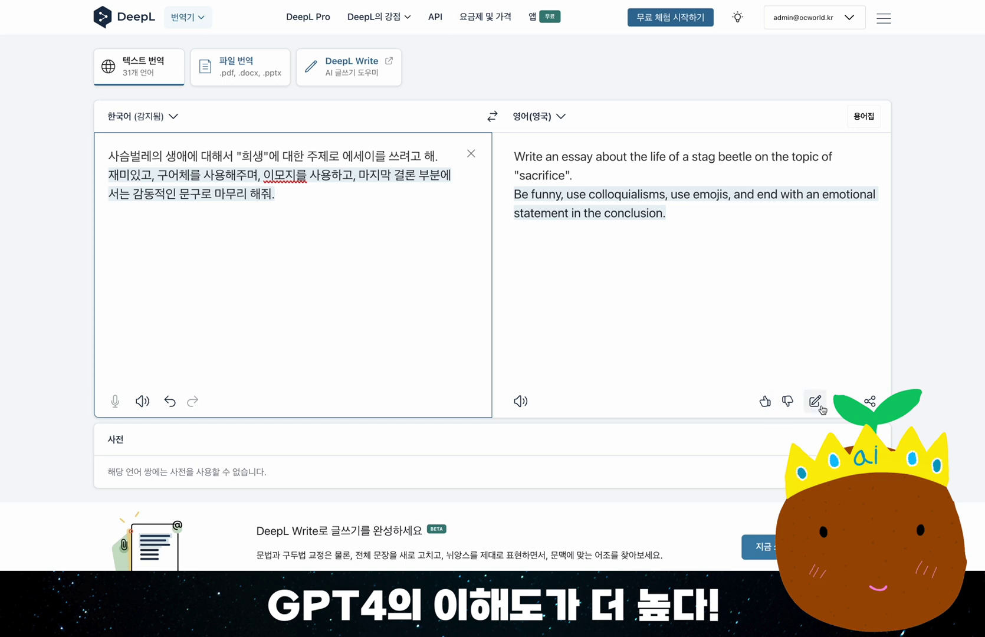
Step: Copy DeepL's English translation of the prompt and submit it in ChatGPT using the GPT-3.5 model
{"action": "left_click", "coordinate": [842, 401]}
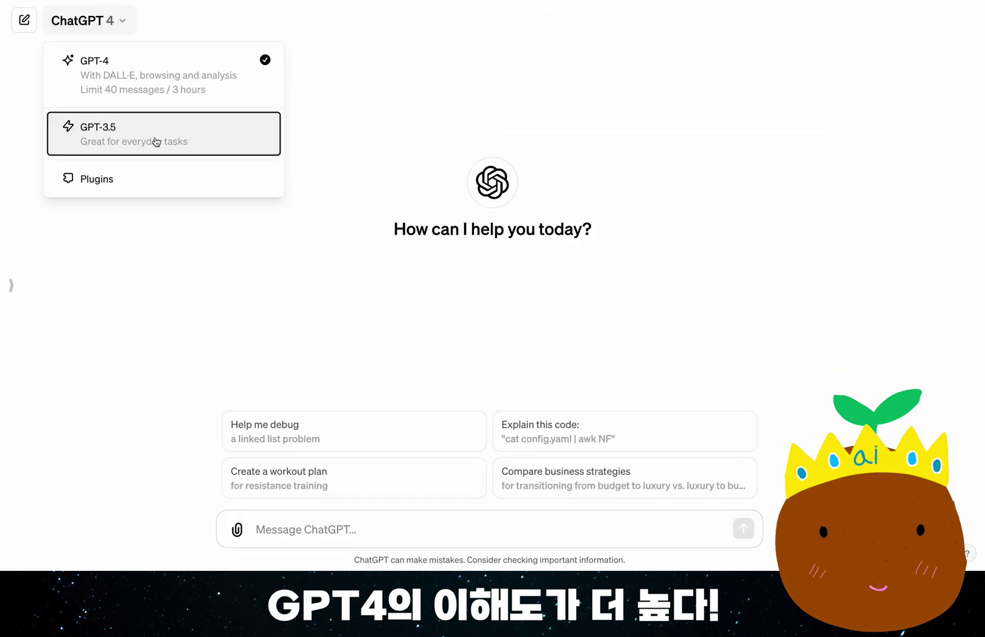
{"action": "left_click", "coordinate": [156, 142]}
{"action": "left_click", "coordinate": [277, 528]}
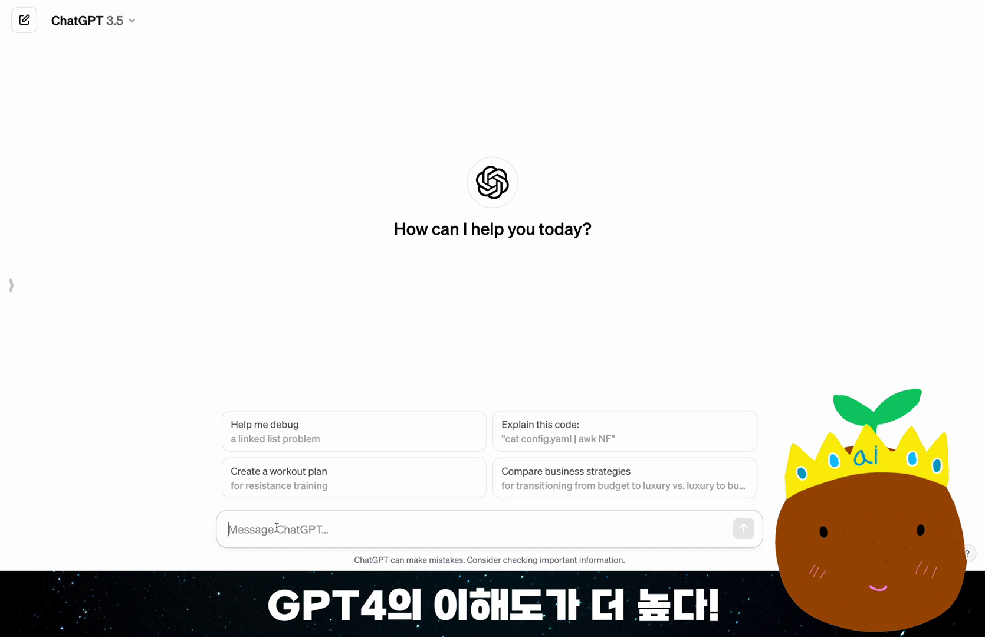
{"action": "type", "text": "Write an essay about the life of a stag beetle on the topic of \"sacrifice\". Be funny, use colloquialisms, use emojis, and end with an emotional statement in the conclusion."}
{"action": "key", "text": "Return"}
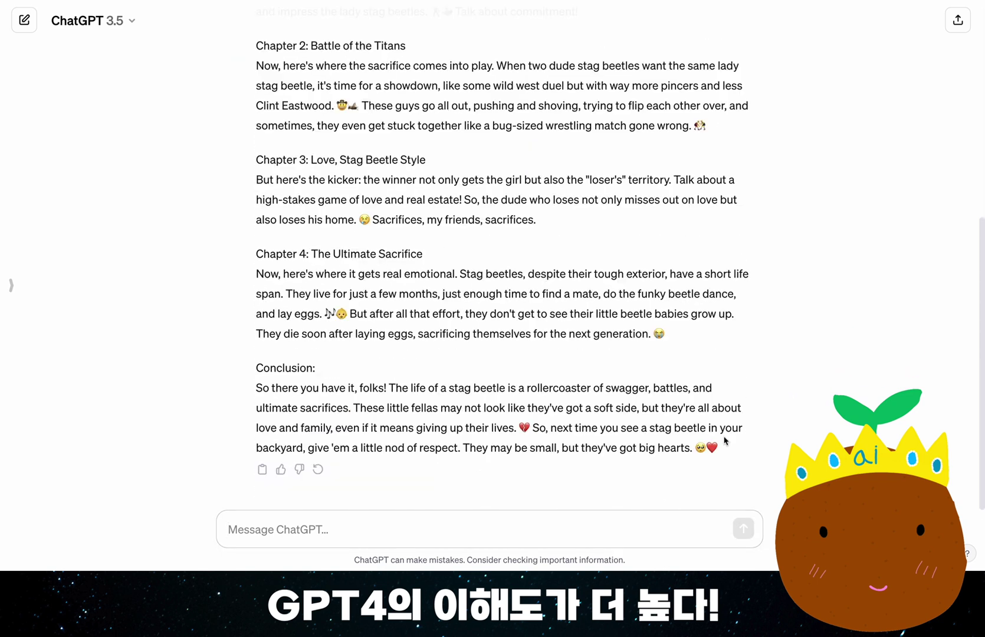
Step: Copy the whole English stag beetle essay into DeepL, translate it into Korean, and review both versions
{"action": "left_click", "coordinate": [725, 441], "text": "shift"}
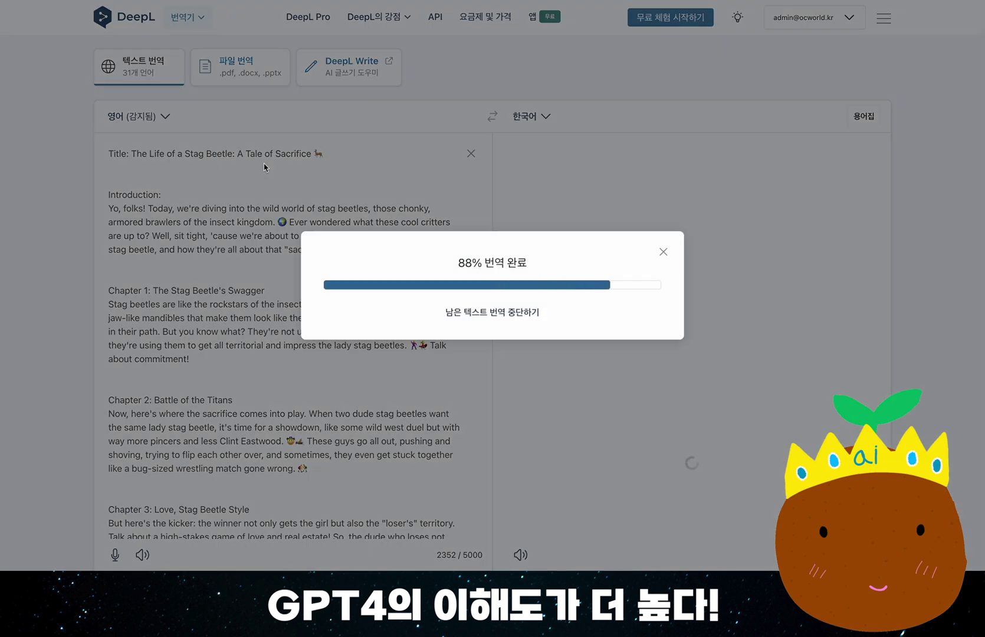
{"action": "scroll", "coordinate": [544, 244], "scroll_direction": "down", "scroll_amount": 1}
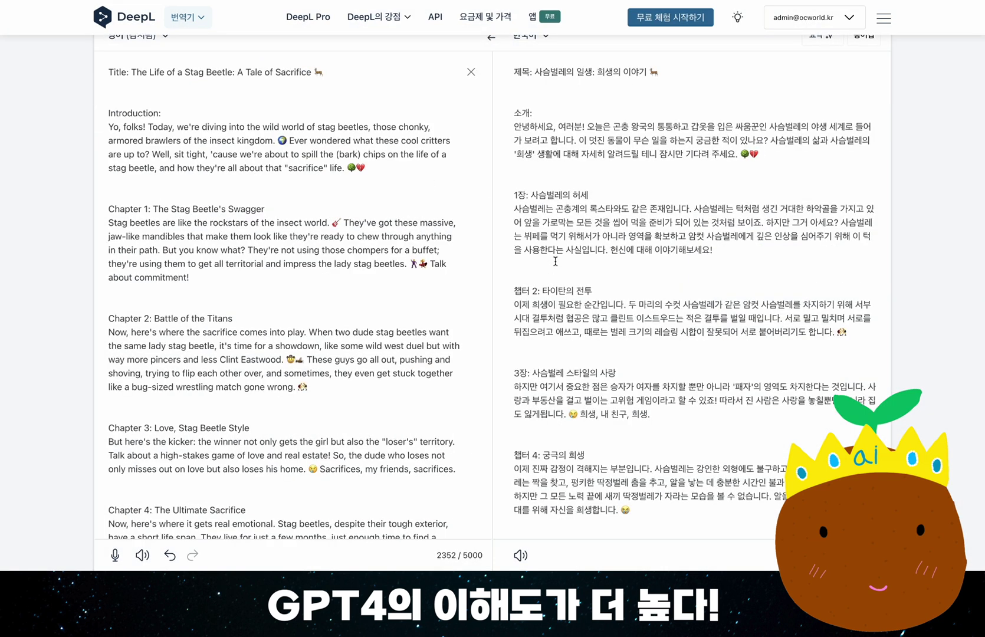
{"action": "scroll", "coordinate": [606, 325], "scroll_direction": "down", "scroll_amount": 2}
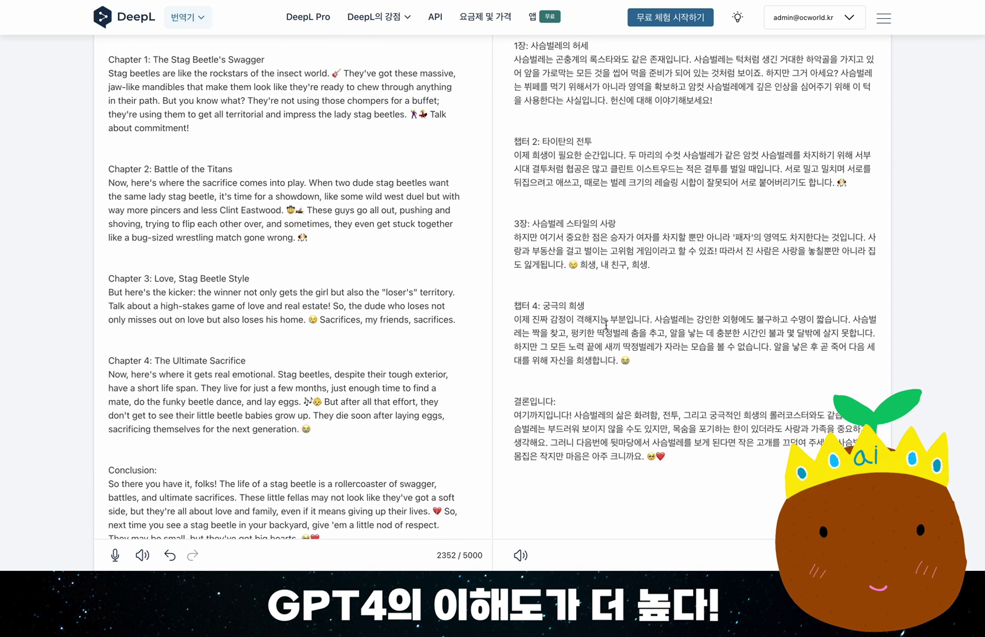
{"action": "scroll", "coordinate": [606, 326], "scroll_direction": "up", "scroll_amount": 4}
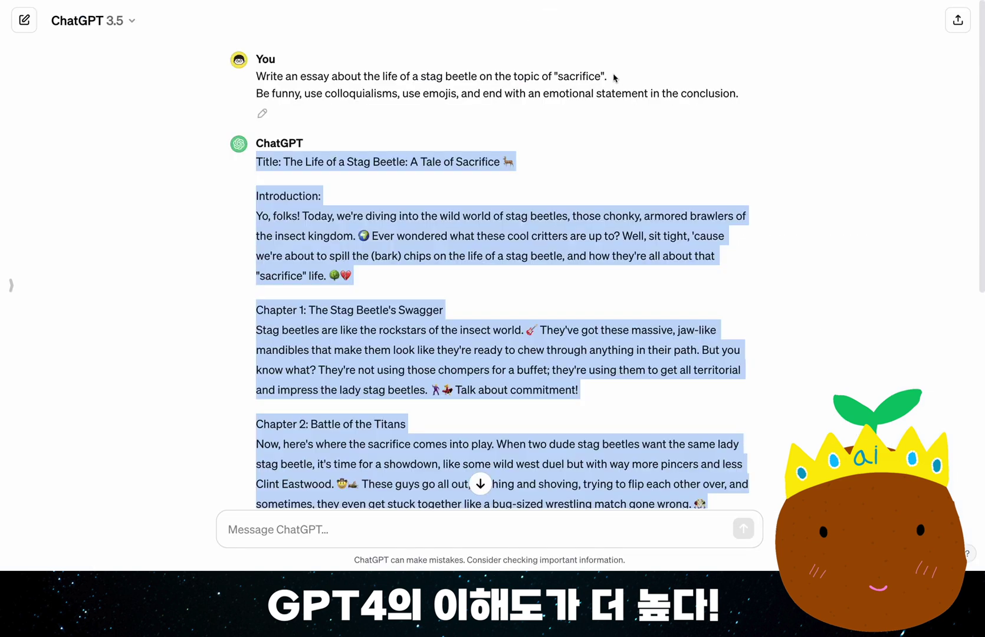
{"action": "left_click", "coordinate": [611, 78]}
{"action": "scroll", "coordinate": [611, 78], "scroll_direction": "down", "scroll_amount": 3}
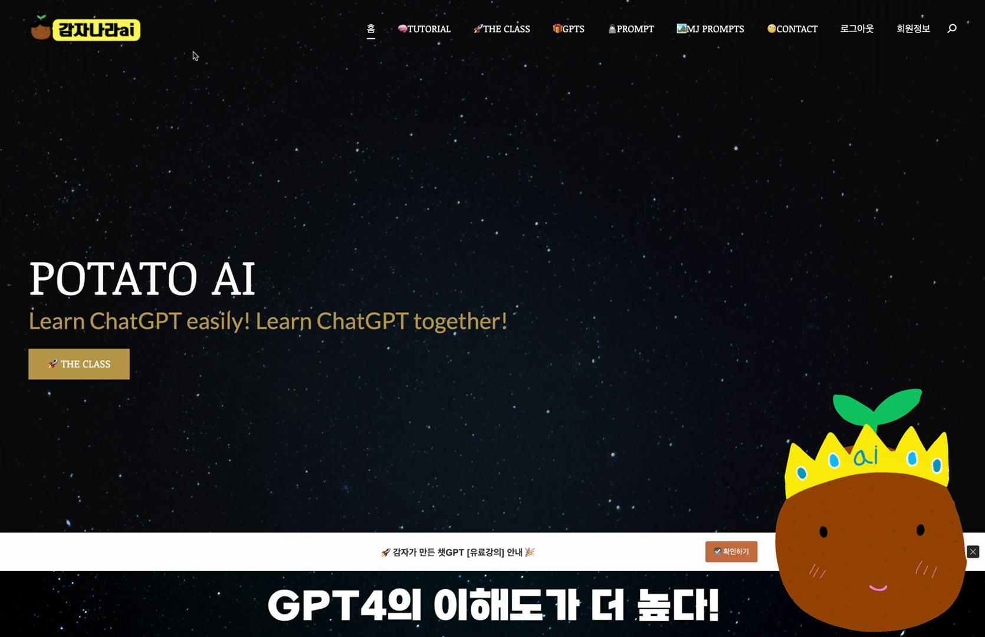
Step: On the 감자나라ai website's GPTS page, open the "지니프롬프트 같은 한영자동번역기" GPT from the 신나는 일상생활 section
{"action": "left_click", "coordinate": [568, 29]}
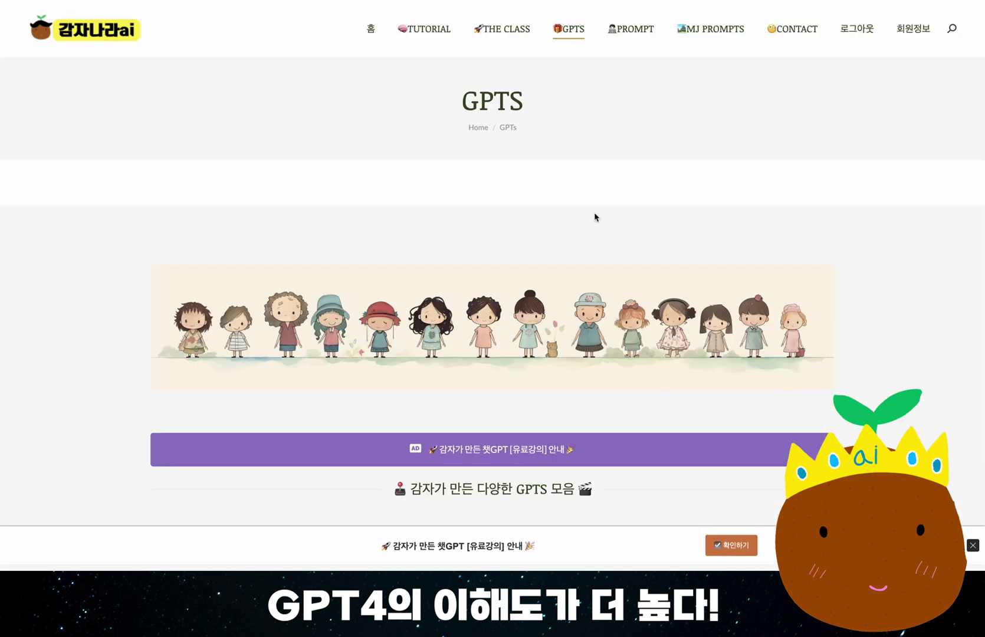
{"action": "scroll", "coordinate": [594, 217], "scroll_direction": "down", "scroll_amount": 7}
{"action": "scroll", "coordinate": [596, 218], "scroll_direction": "down", "scroll_amount": 2}
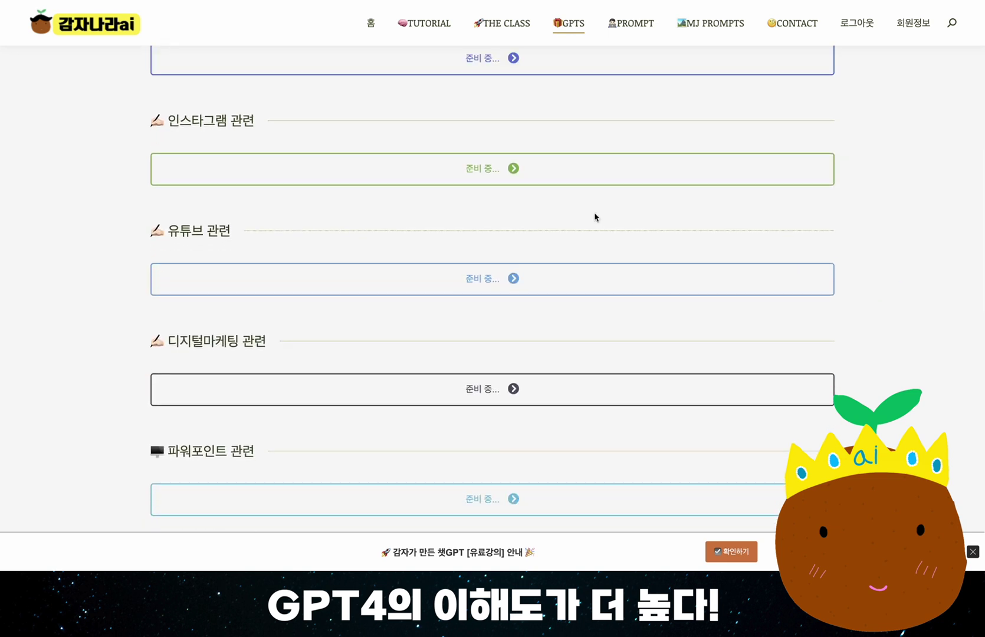
{"action": "scroll", "coordinate": [595, 217], "scroll_direction": "down", "scroll_amount": 8}
{"action": "left_click_drag", "start_coordinate": [169, 208], "coordinate": [253, 201]}
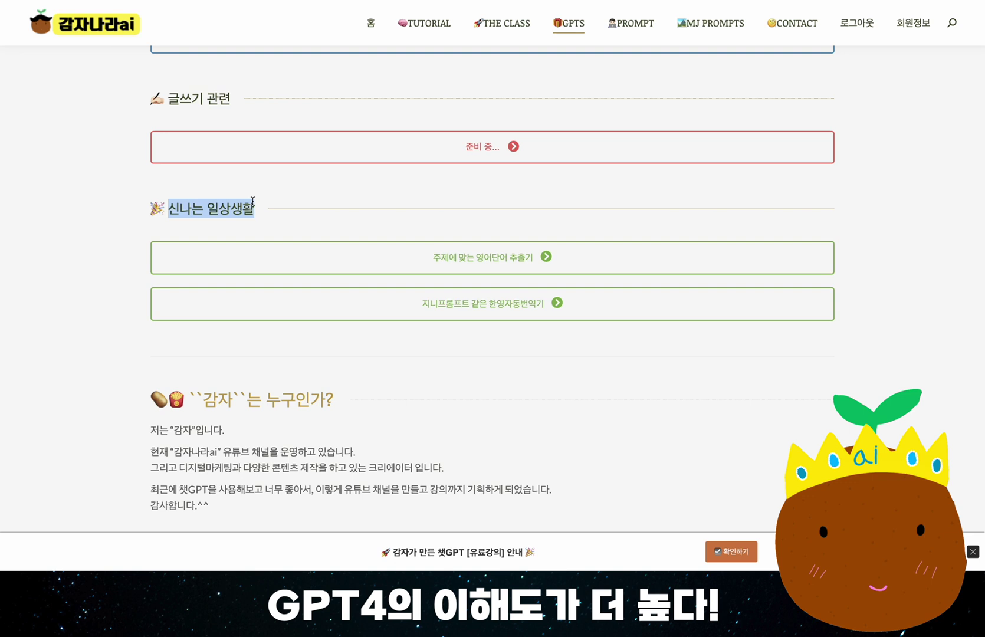
{"action": "left_click", "coordinate": [474, 314]}
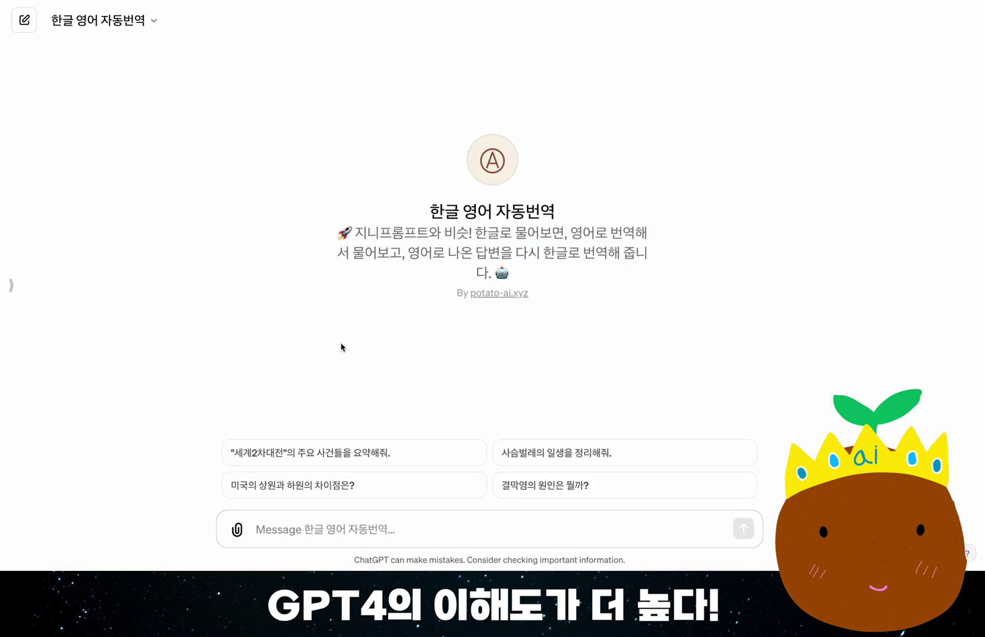
Step: Submit the same Korean stag beetle essay prompt about "희생" to the 한글 영어 자동번역 GPT
{"action": "left_click", "coordinate": [302, 536]}
{"action": "type", "text": "사슴벌레의 생애에 대해서 \"희생\"에 대한 주제로 에세이를 쓰려고 해. 재미있고, 구어체를 사용해주며, 이모지를 사용하고, 마지막 결론 부분에서는 감동적인 문구로 마무리 해줘."}
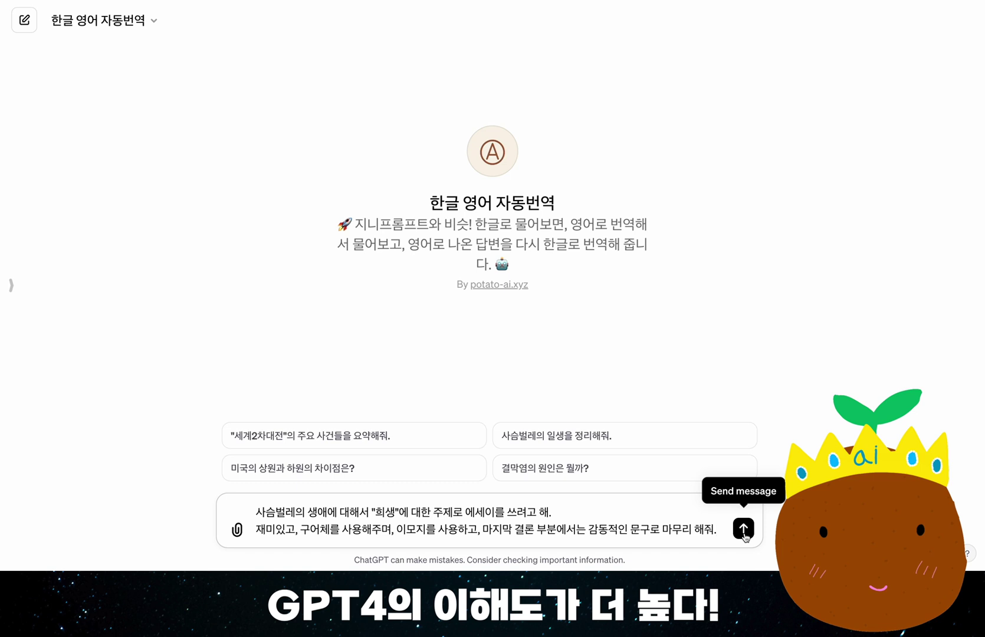
{"action": "left_click", "coordinate": [743, 528]}
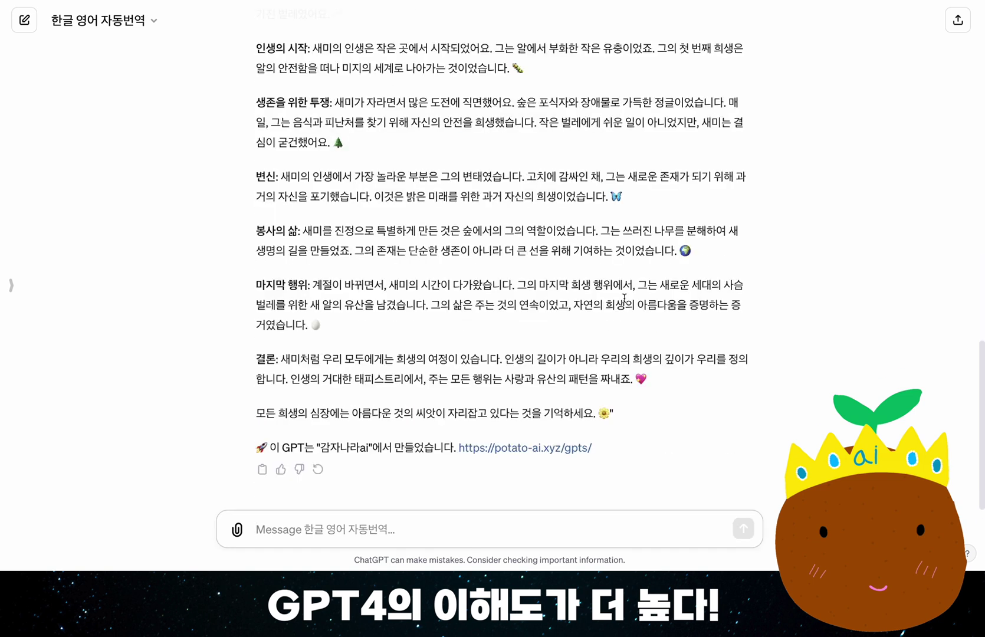
Step: Examine the four-stage reply: the original Korean question, its English translation, the English essay, and the Korean translation of the answer
{"action": "scroll", "coordinate": [624, 298], "scroll_direction": "up", "scroll_amount": 20}
{"action": "left_click_drag", "start_coordinate": [259, 74], "coordinate": [716, 95]}
{"action": "left_click_drag", "start_coordinate": [254, 258], "coordinate": [321, 293]}
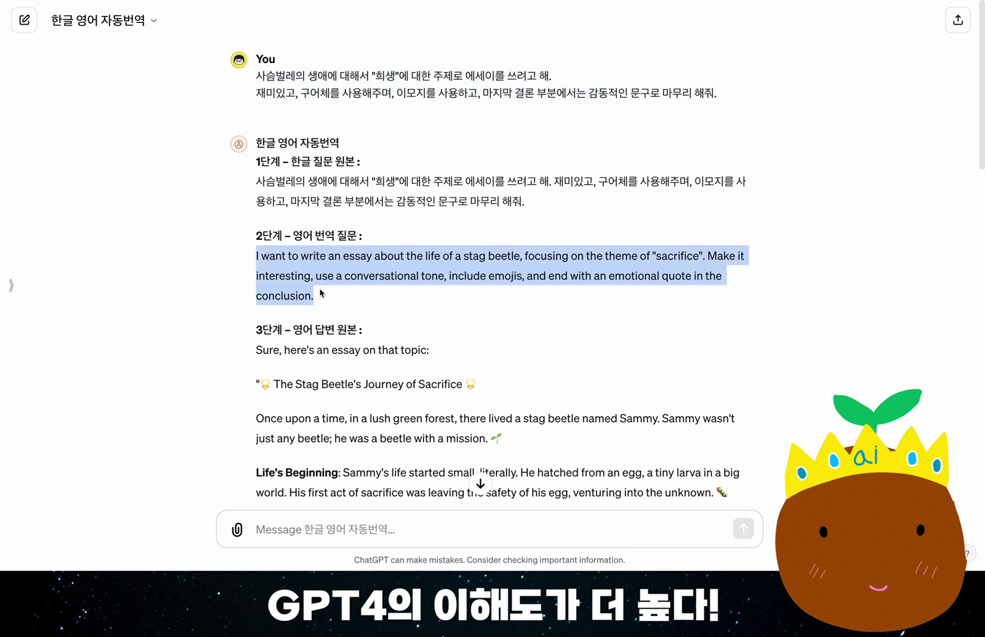
{"action": "scroll", "coordinate": [267, 199], "scroll_direction": "down", "scroll_amount": 3}
{"action": "left_click_drag", "start_coordinate": [254, 185], "coordinate": [393, 453]}
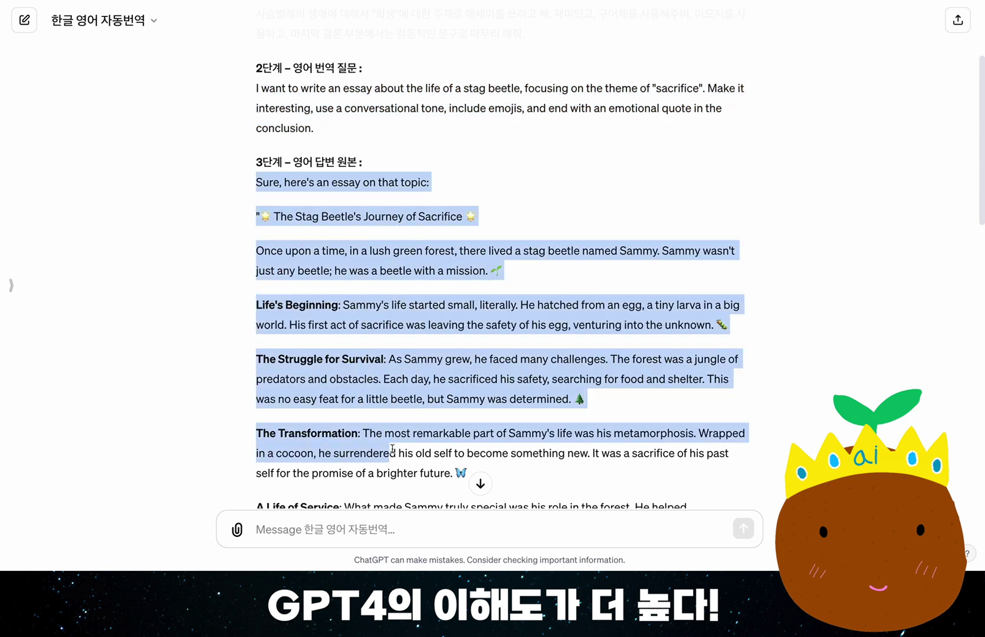
{"action": "scroll", "coordinate": [257, 198], "scroll_direction": "down", "scroll_amount": 12}
{"action": "left_click_drag", "start_coordinate": [256, 105], "coordinate": [417, 437]}
{"action": "left_click", "coordinate": [171, 330]}
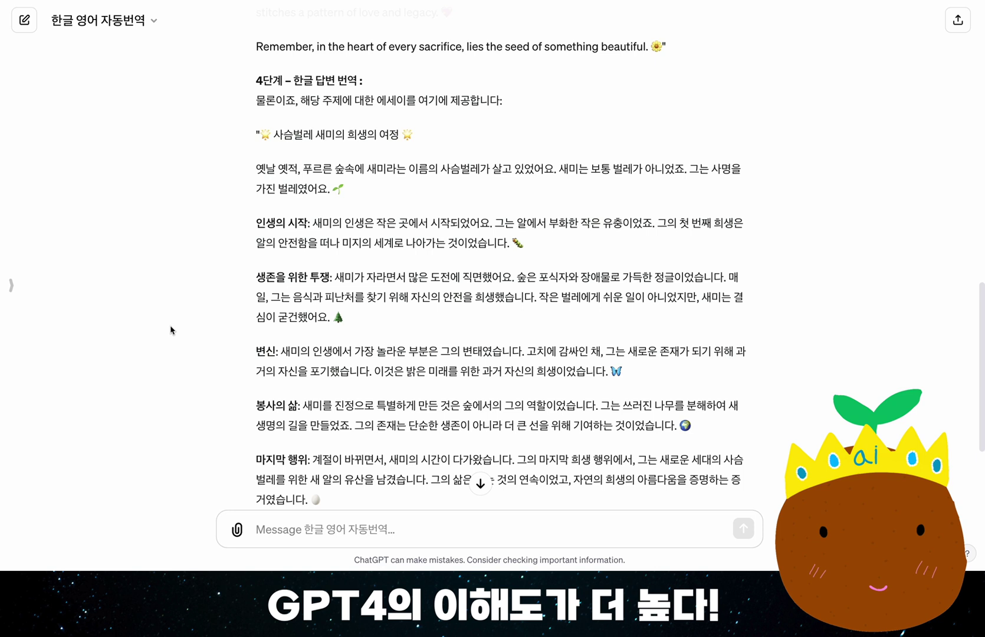
{"action": "scroll", "coordinate": [171, 331], "scroll_direction": "up", "scroll_amount": 15}
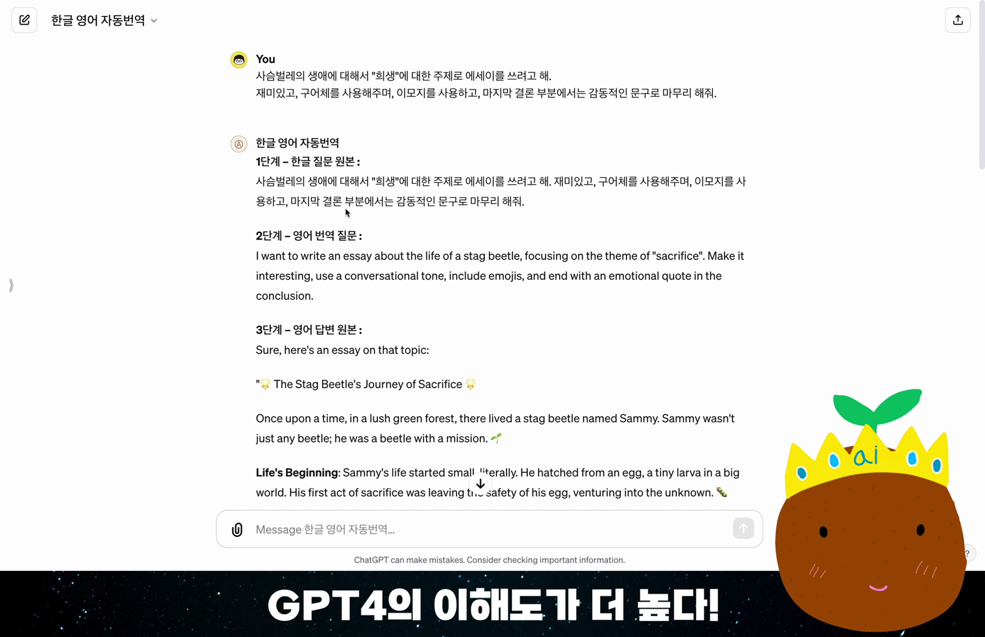
{"action": "scroll", "coordinate": [346, 212], "scroll_direction": "down", "scroll_amount": 4}
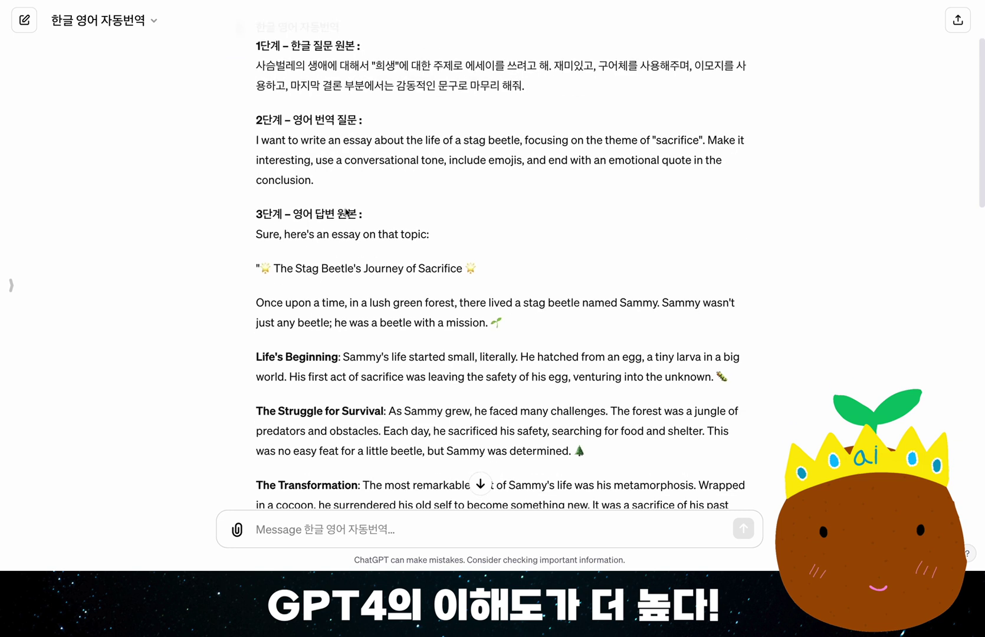
{"action": "scroll", "coordinate": [346, 207], "scroll_direction": "down", "scroll_amount": 5}
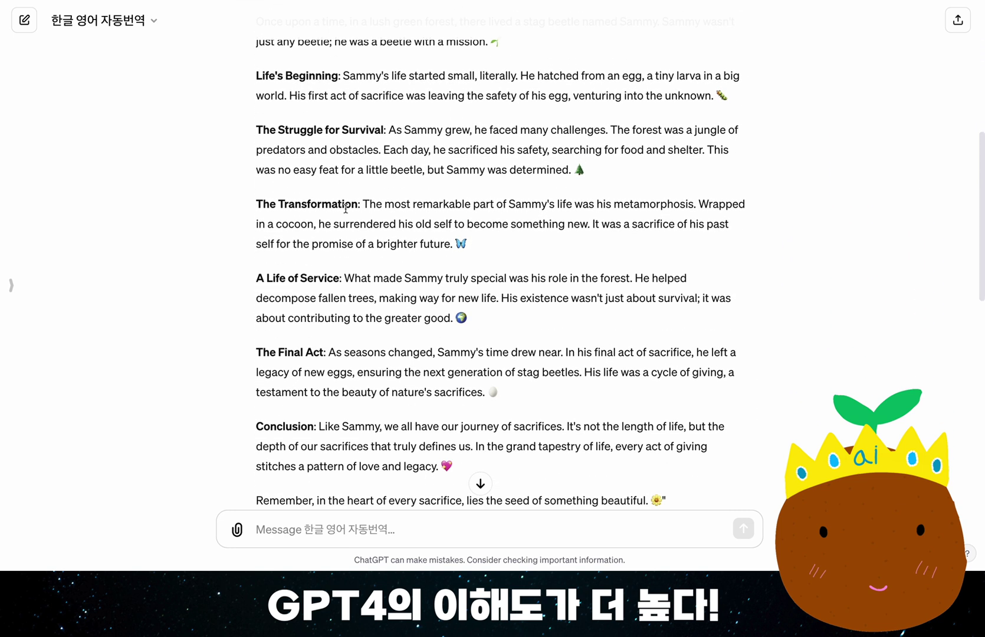